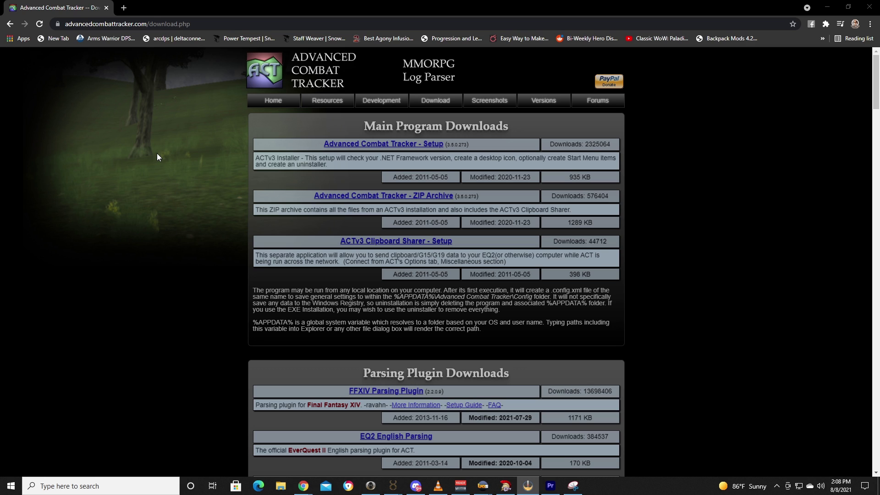
# Step: Download the Advanced Combat Tracker setup and install it in the default folder with the Advanced Combat Tracker Start Menu folder
pyautogui.click(362, 149)
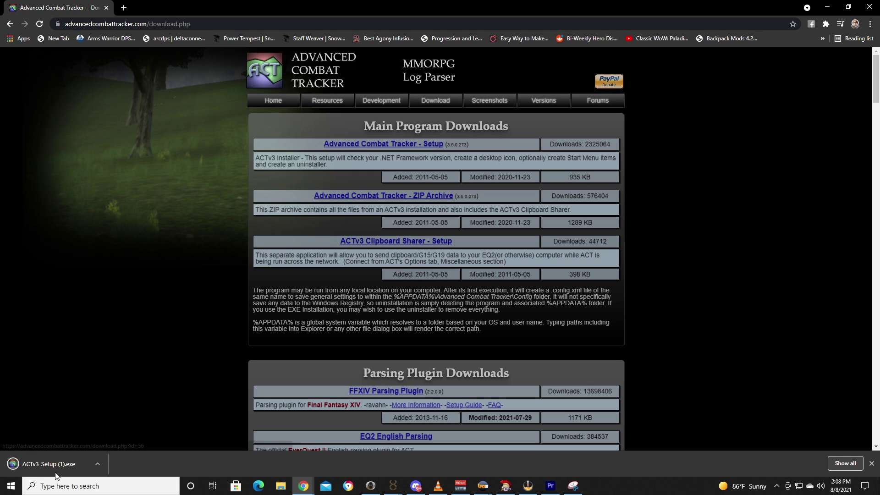
pyautogui.click(44, 466)
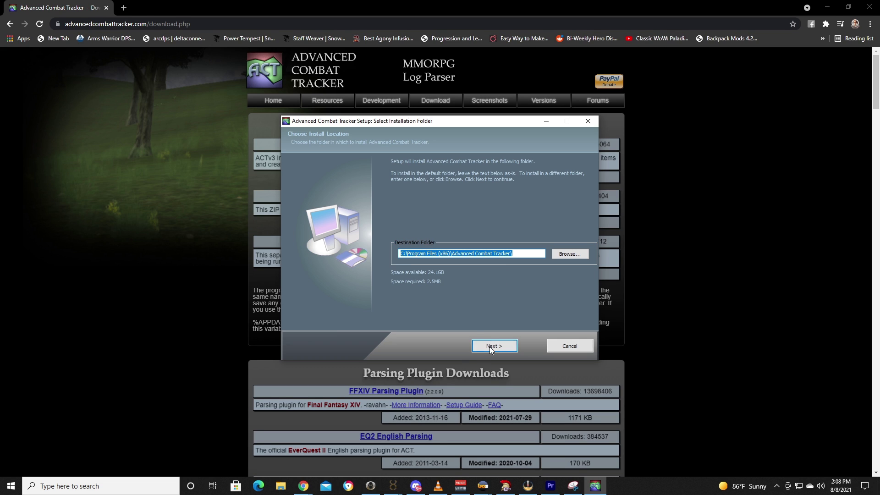
pyautogui.click(489, 346)
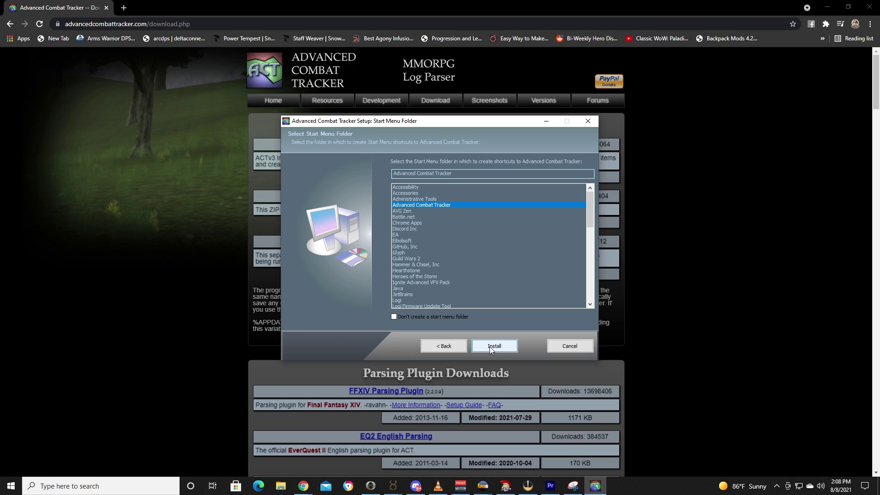
pyautogui.click(489, 346)
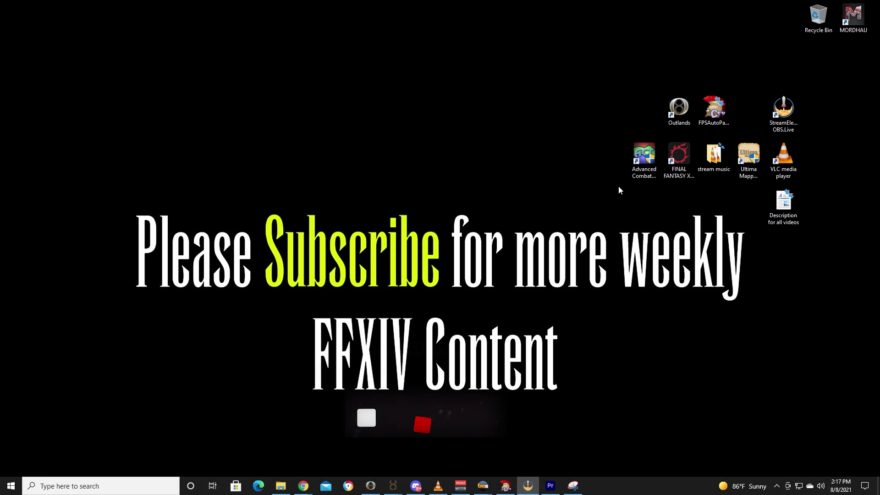
# Step: Open the compatibility settings in the properties of the Advanced Combat Tracker desktop shortcut
pyautogui.click(641, 165)
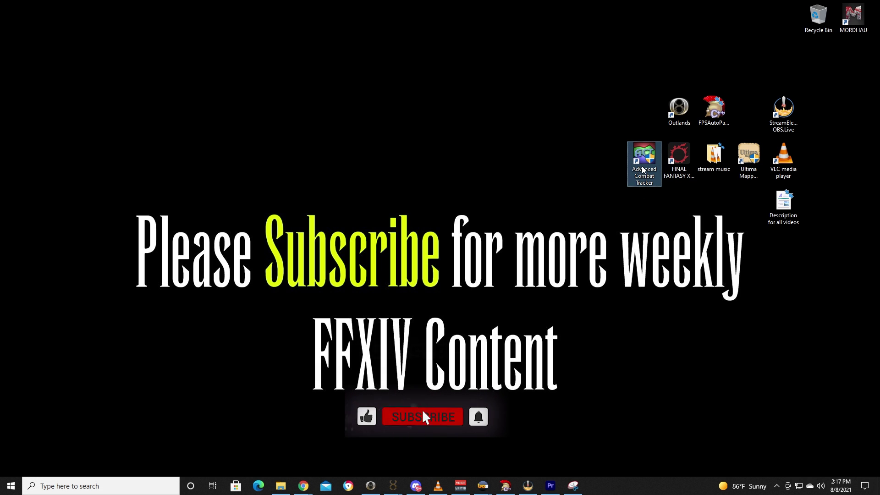
pyautogui.rightClick(642, 165)
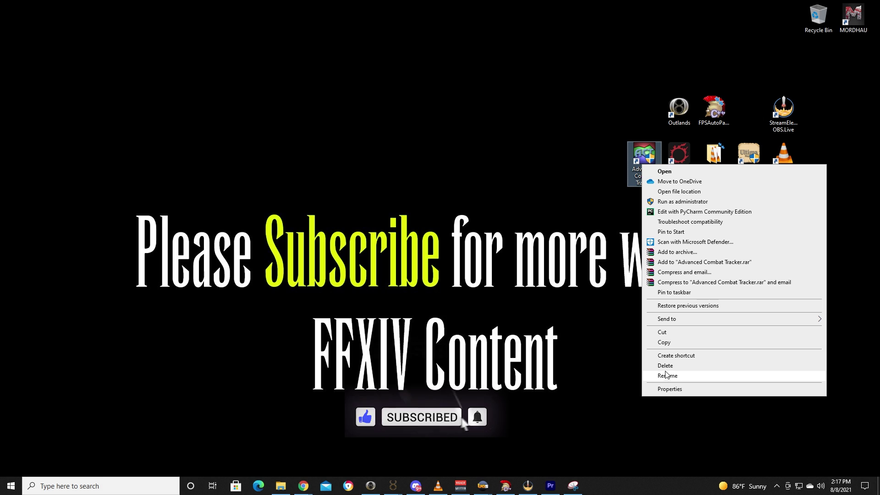
pyautogui.click(673, 388)
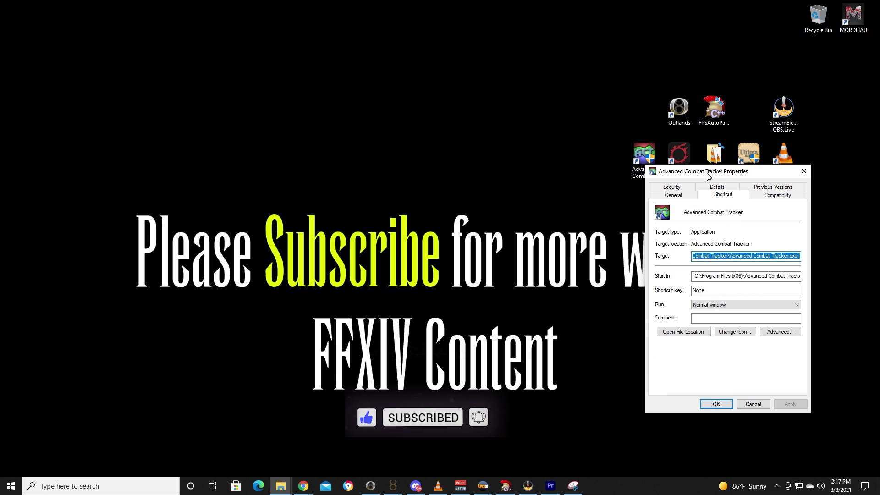
pyautogui.click(763, 196)
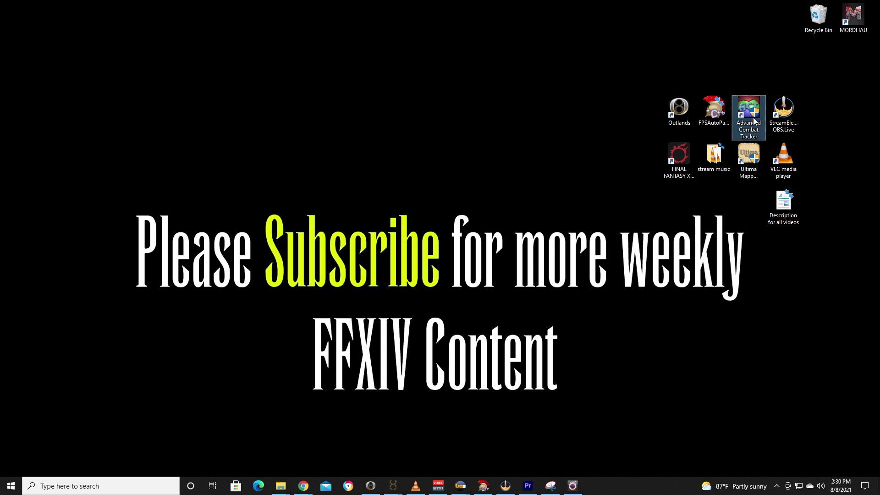
# Step: Launch Advanced Combat Tracker and enable the FFXIV Parsing Plugin through the startup wizard
pyautogui.rightClick(754, 120)
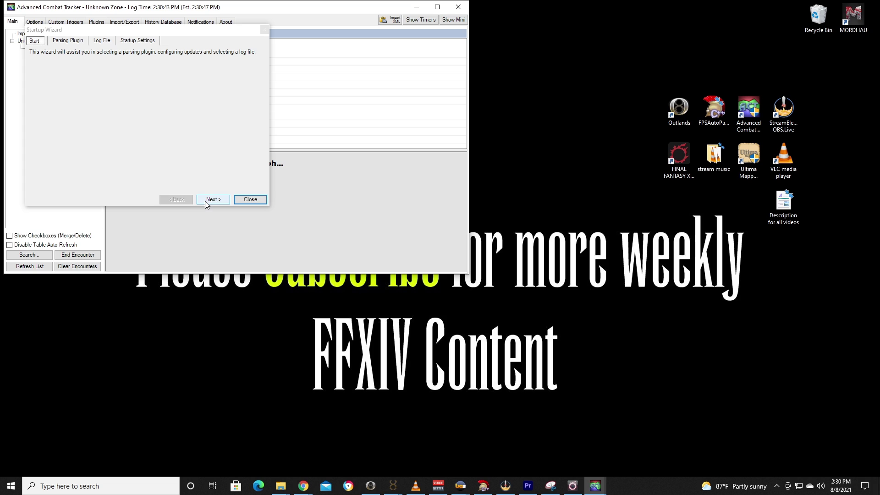
pyautogui.click(206, 200)
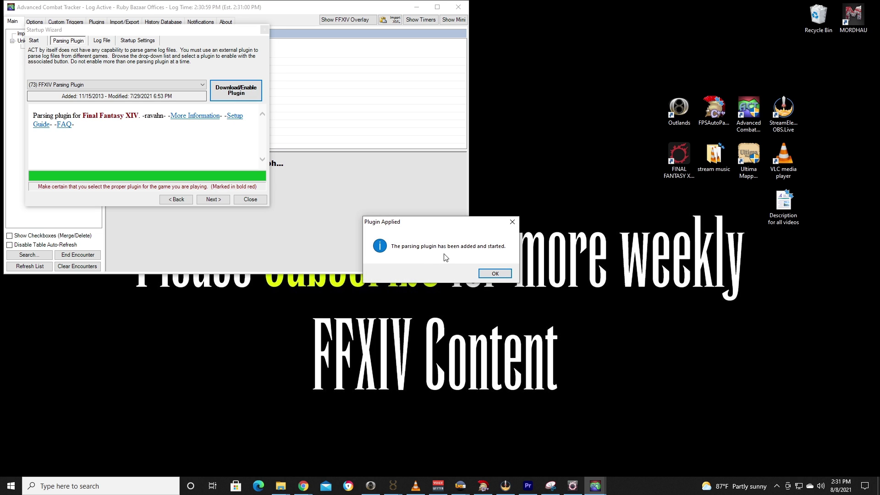
pyautogui.click(494, 274)
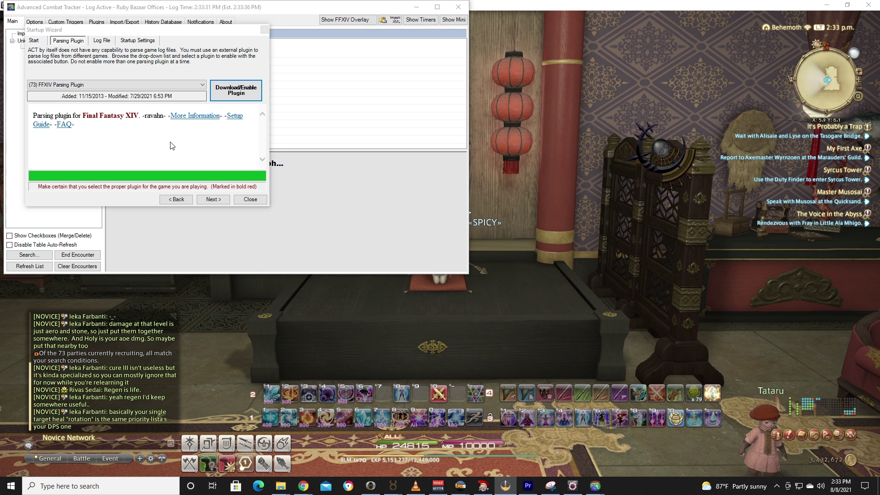
# Step: Confirm use for Final Fantasy XIV, accept the log file and startup settings, and finish the startup wizard
pyautogui.click(216, 199)
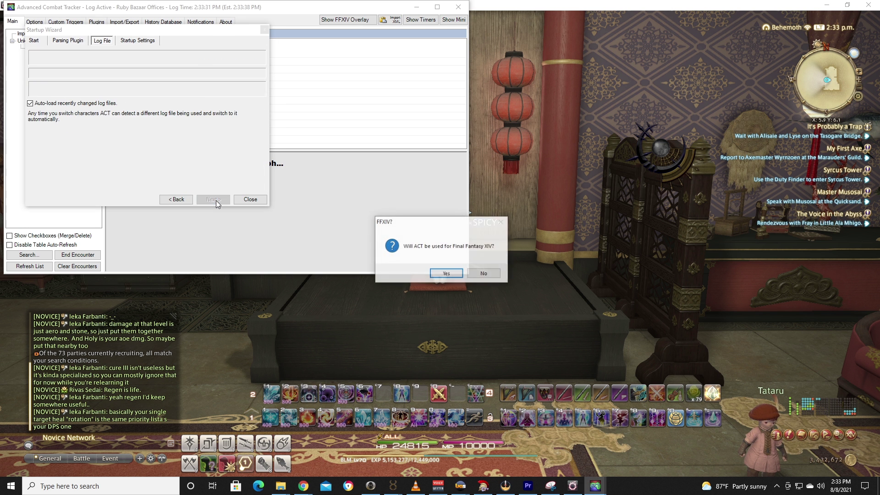
pyautogui.click(447, 273)
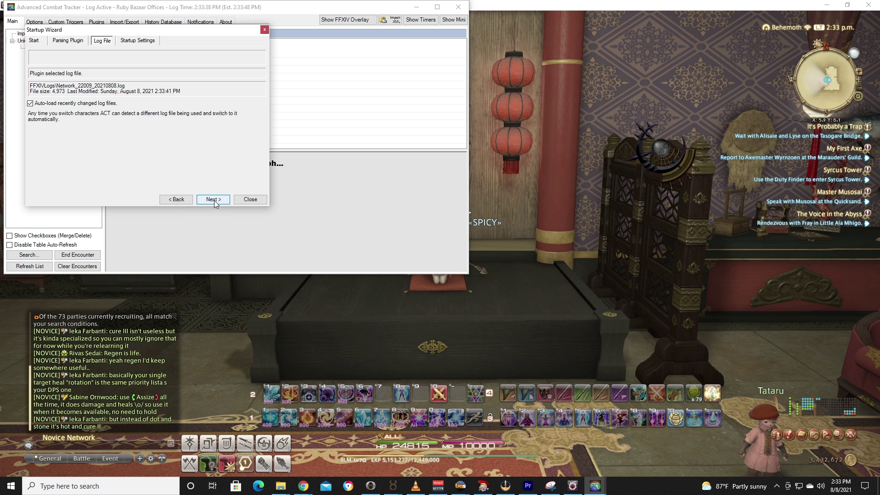
pyautogui.click(214, 200)
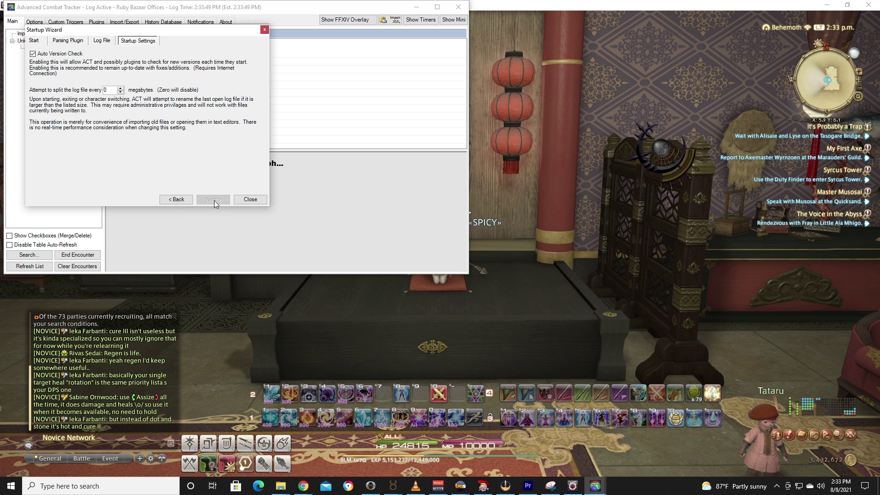
pyautogui.click(258, 200)
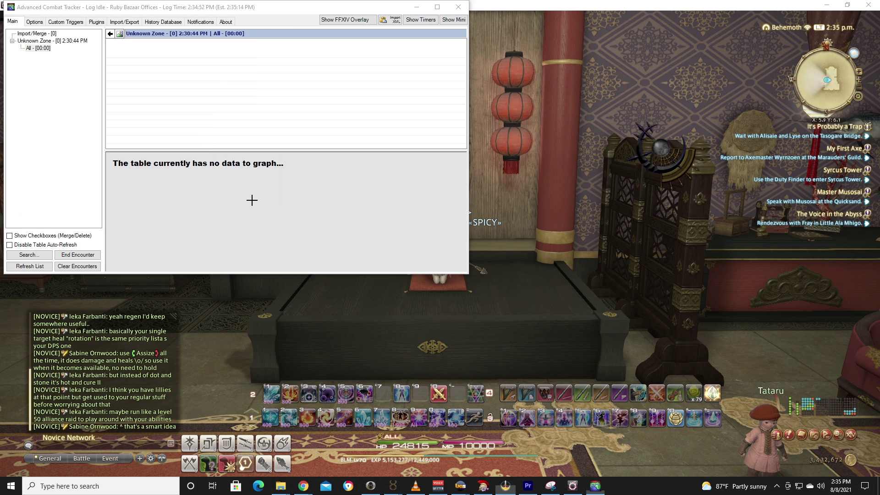
# Step: Switch to Final Fantasy XIV and open its System Configuration
pyautogui.click(503, 266)
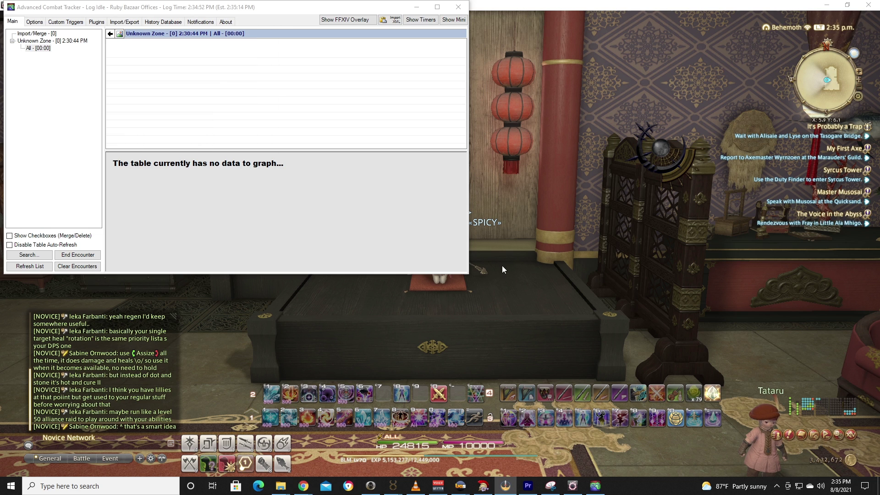
pyautogui.click(543, 240)
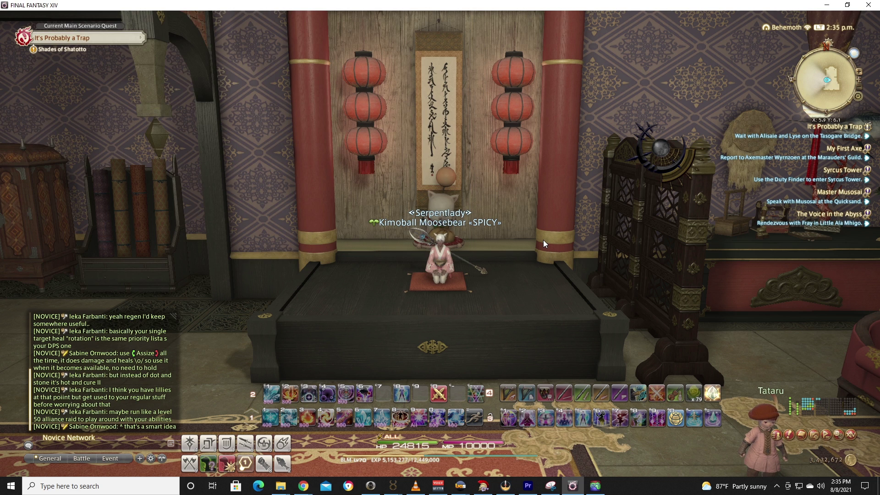
pyautogui.press('Escape')
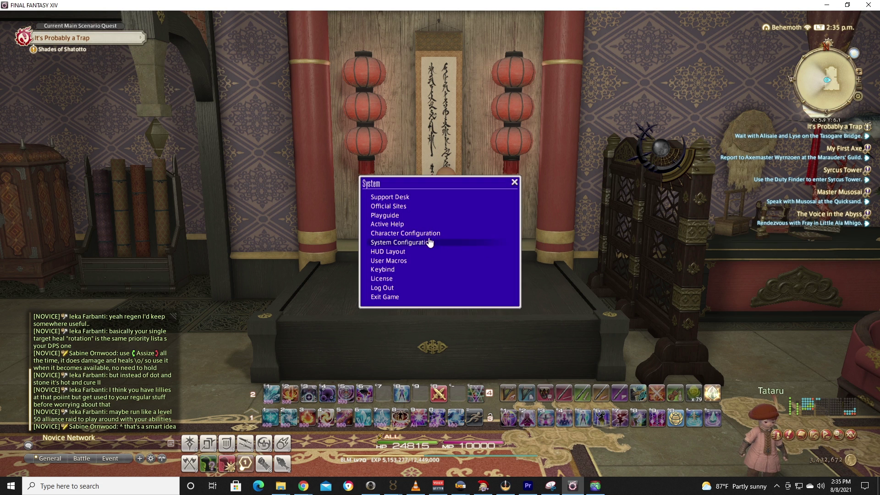
pyautogui.click(414, 243)
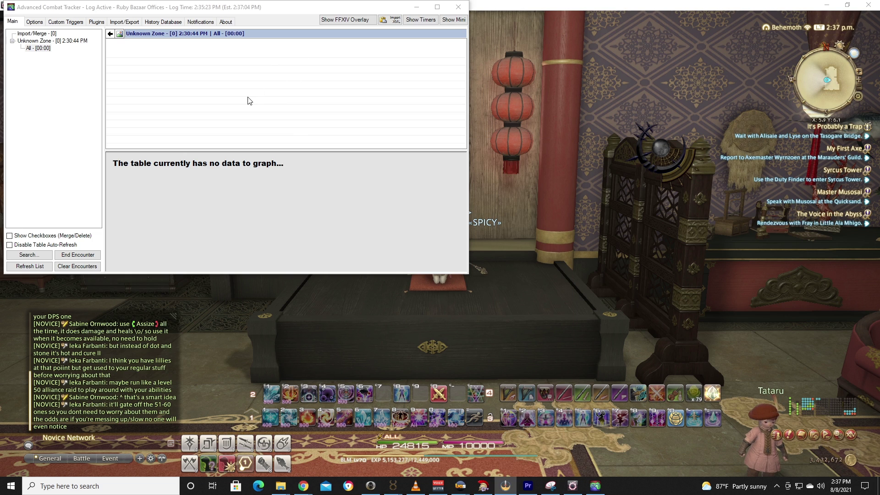
# Step: Download and enable the [FFXIV+others] Overlay Plugin from the list of available Advanced Combat Tracker plugins
pyautogui.click(96, 23)
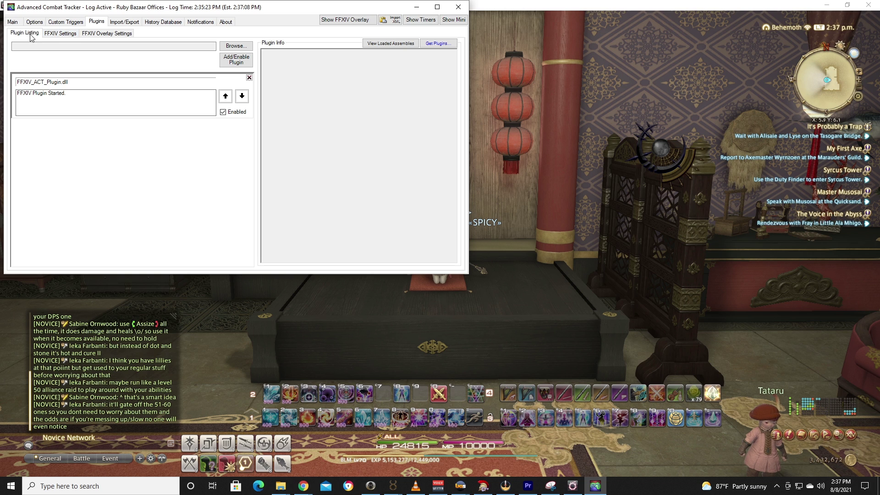
pyautogui.click(438, 44)
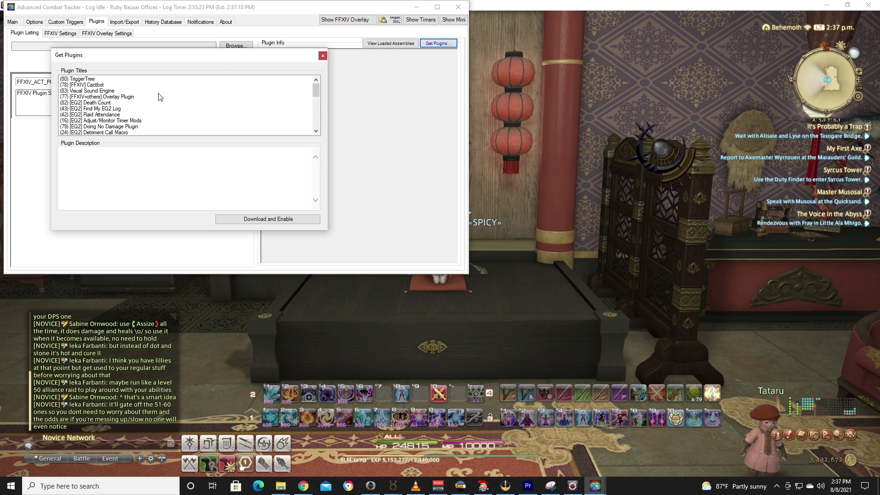
pyautogui.click(128, 97)
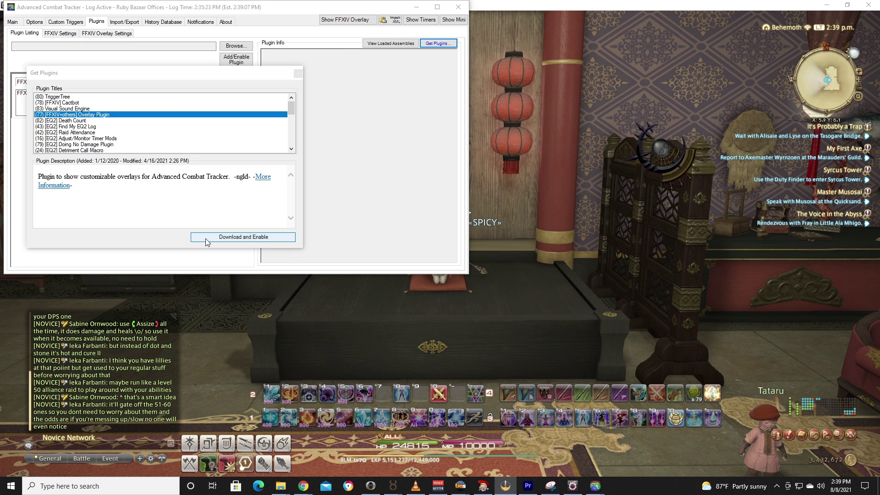
pyautogui.click(209, 239)
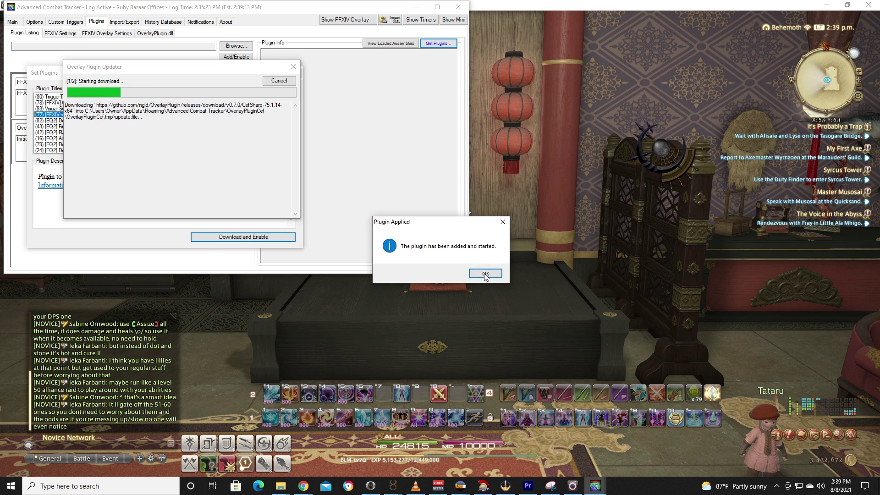
pyautogui.click(485, 274)
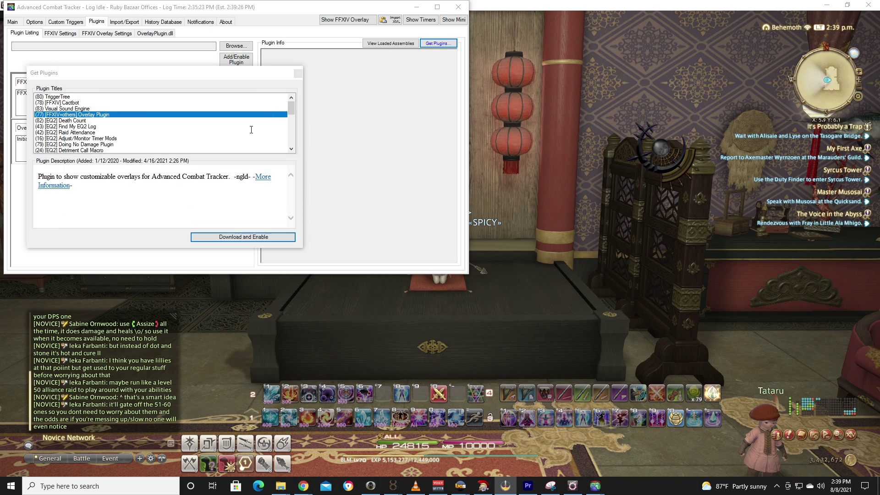
# Step: Download and enable the [FFXIV] Cactbot plugin
pyautogui.click(67, 103)
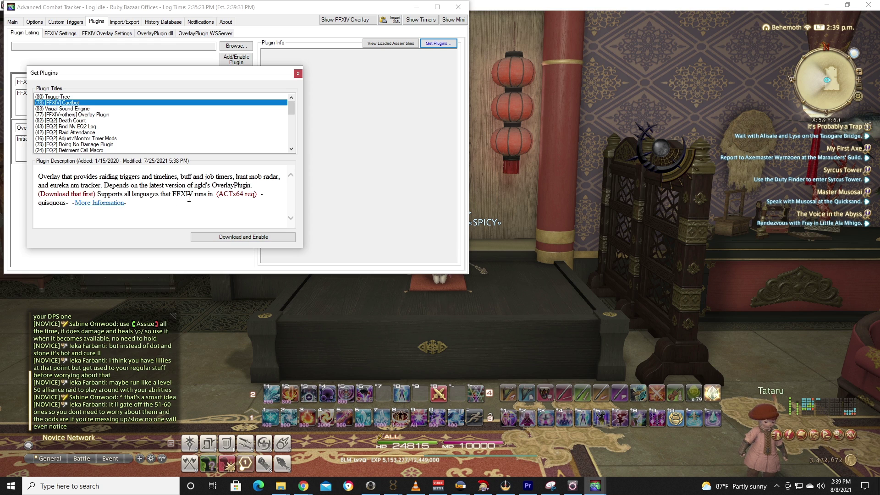
pyautogui.click(234, 237)
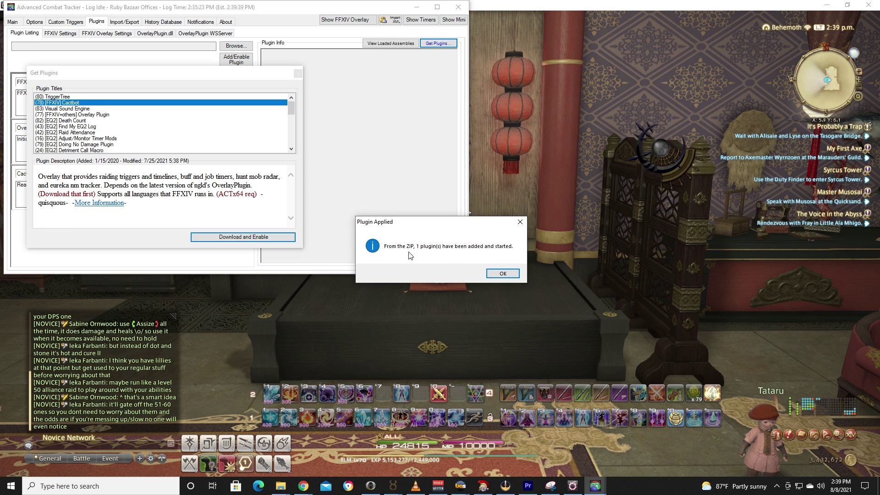
pyautogui.click(503, 273)
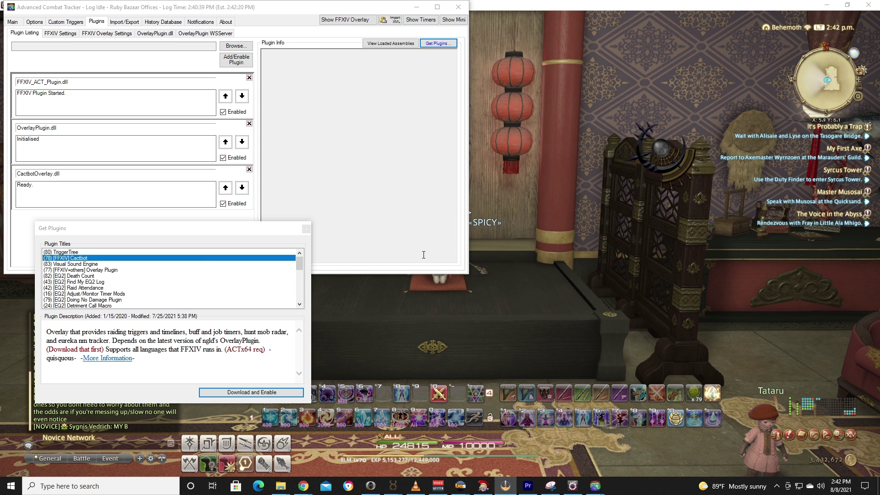
# Step: Close Advanced Combat Tracker and search Windows for "advanc" to relaunch it
pyautogui.click(458, 10)
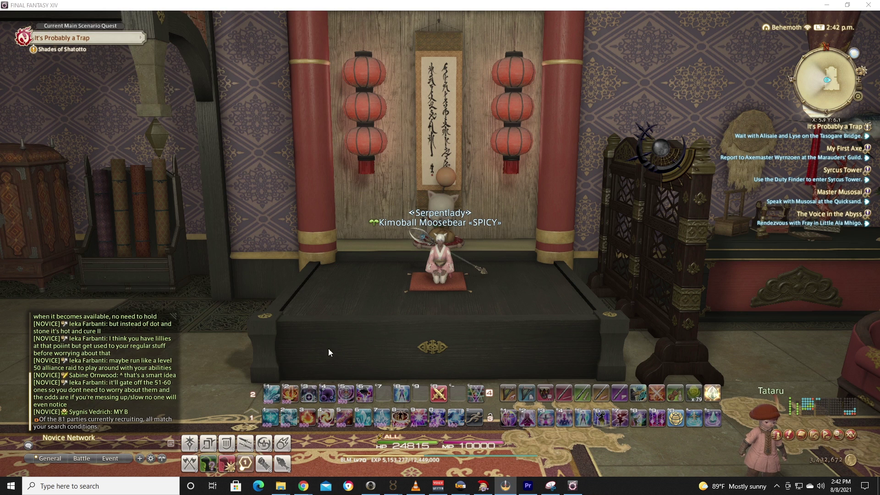
pyautogui.click(127, 487)
pyautogui.write('ac')
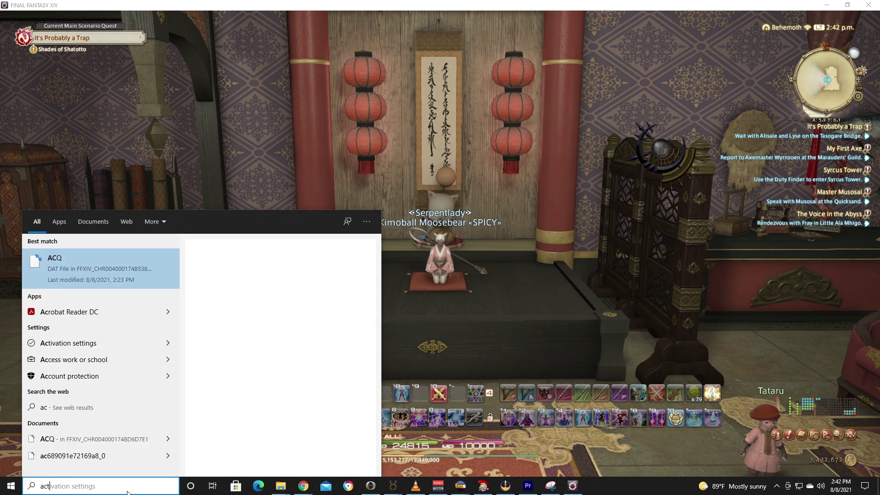
pyautogui.write('t')
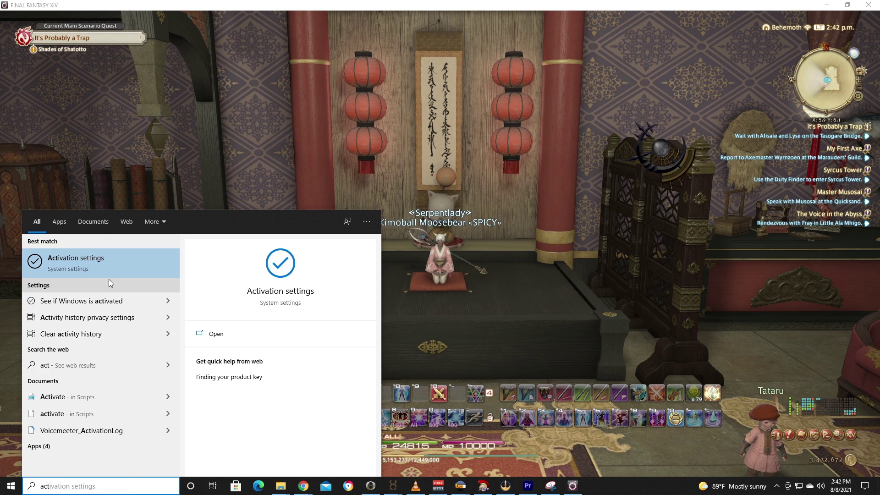
pyautogui.press('BackSpace')
pyautogui.press('BackSpace')
pyautogui.write('dvanc')
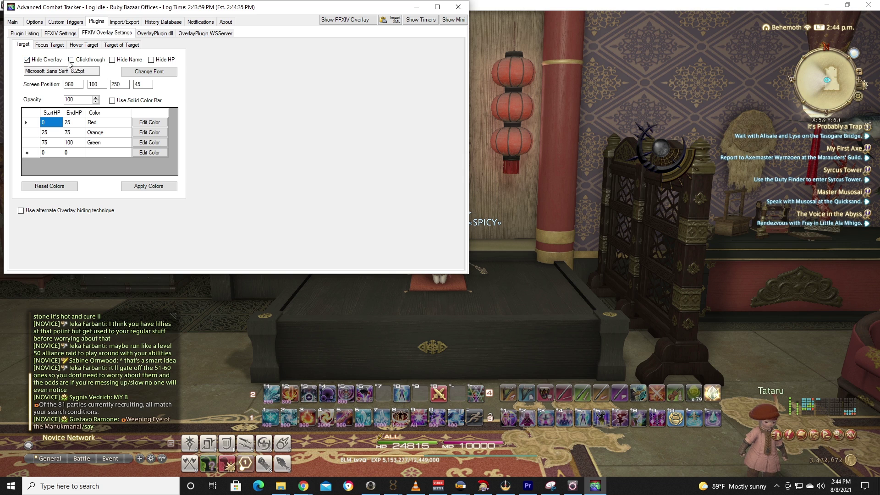
# Step: Turn on the hiding options, including Hide Overlay and Clickthrough, for the Target, Focus Target and Hover Target overlays
pyautogui.click(112, 60)
pyautogui.click(50, 45)
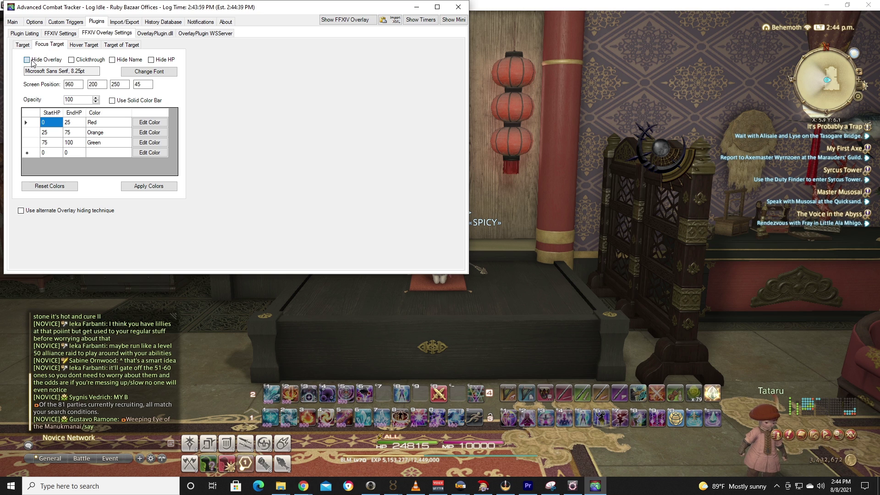
pyautogui.click(28, 60)
pyautogui.click(122, 63)
pyautogui.click(82, 46)
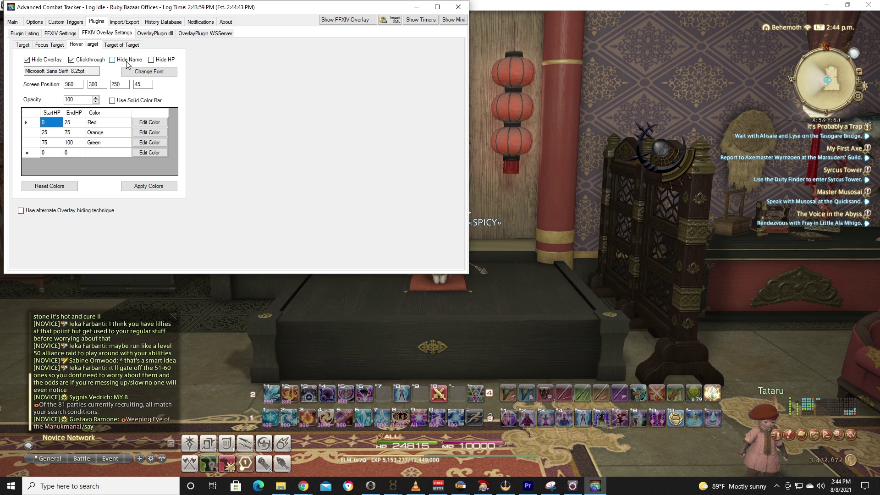
# Step: Turn on Hide Overlay, Clickthrough, Hide Name and Hide HP for the Target of Target overlay
pyautogui.click(121, 45)
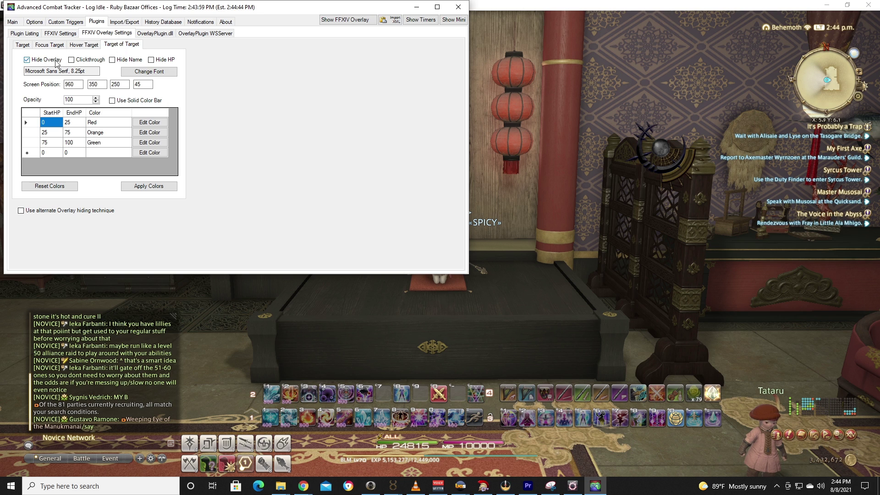
pyautogui.click(78, 63)
pyautogui.click(131, 61)
pyautogui.click(158, 62)
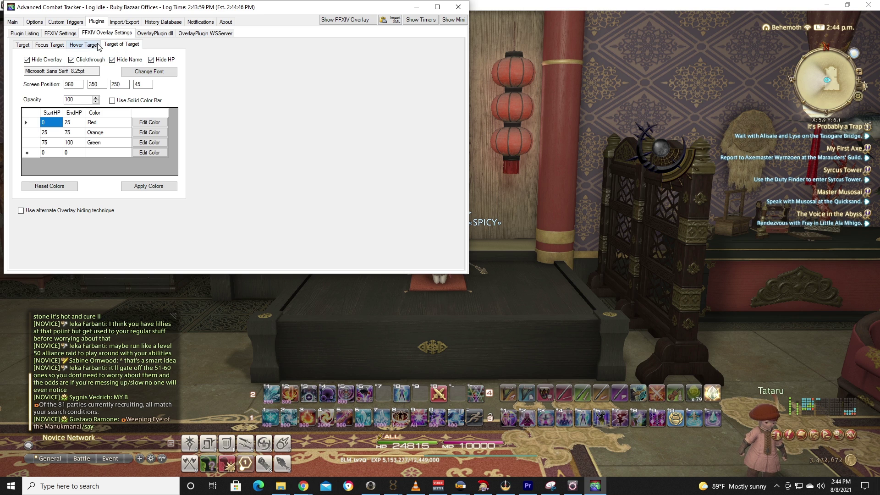
# Step: Start a new OverlayPlugin overlay named "DPS METER!", previewing the Klondike preset before choosing Ember Overlay
pyautogui.click(154, 34)
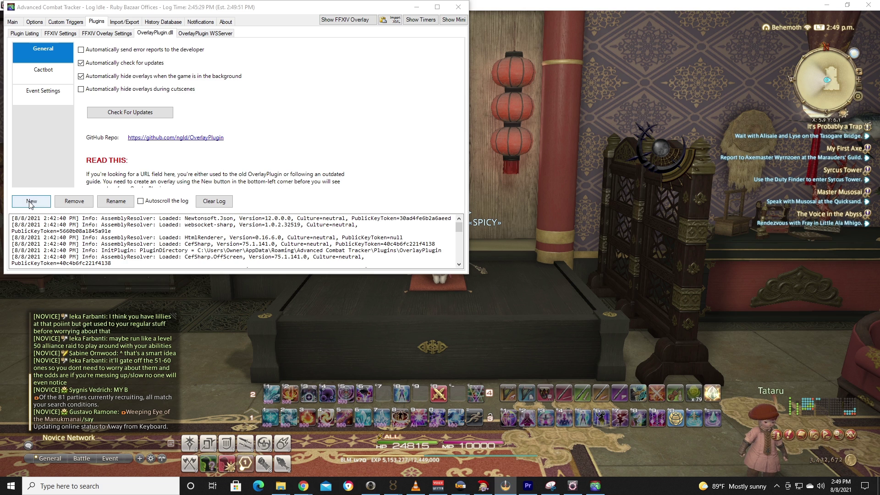
pyautogui.click(31, 202)
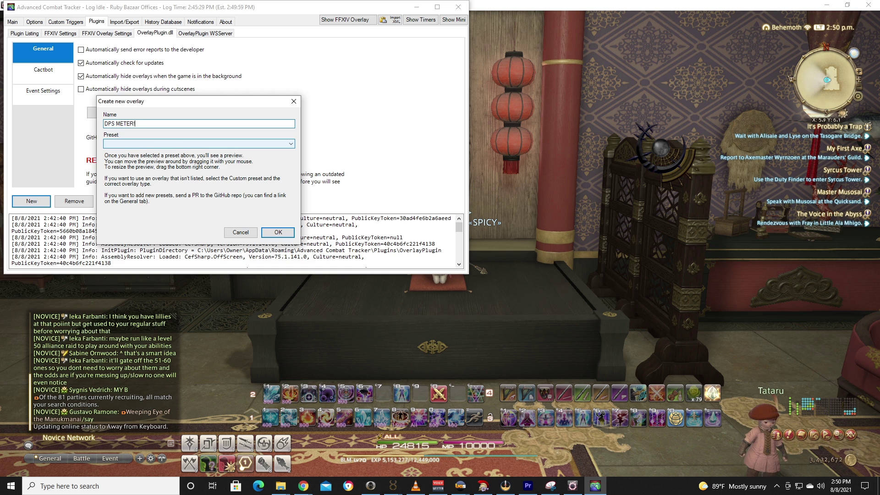
pyautogui.click(194, 144)
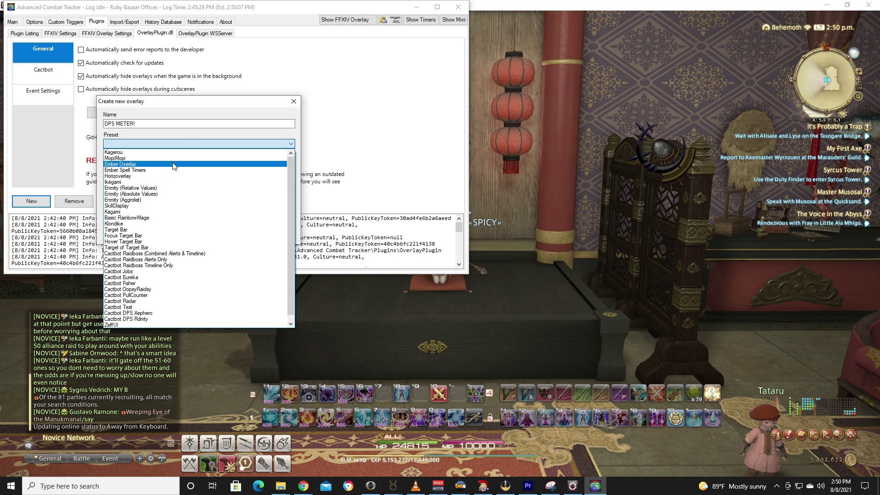
pyautogui.click(152, 224)
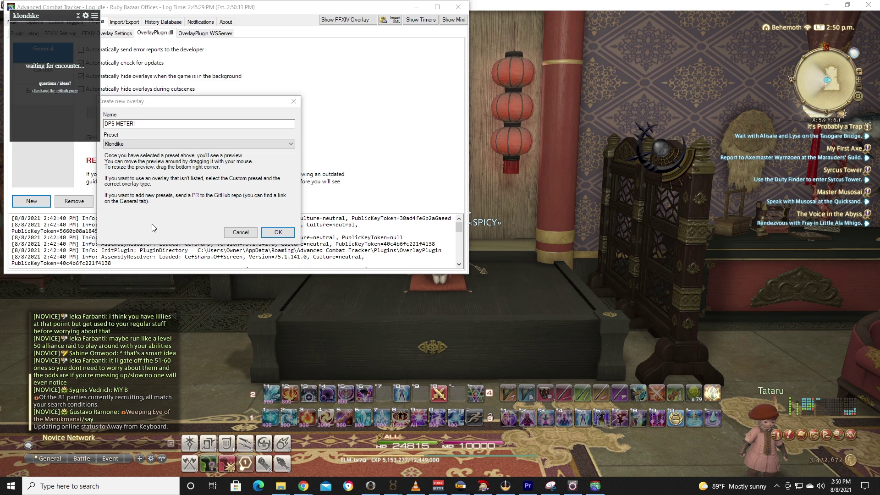
pyautogui.click(132, 148)
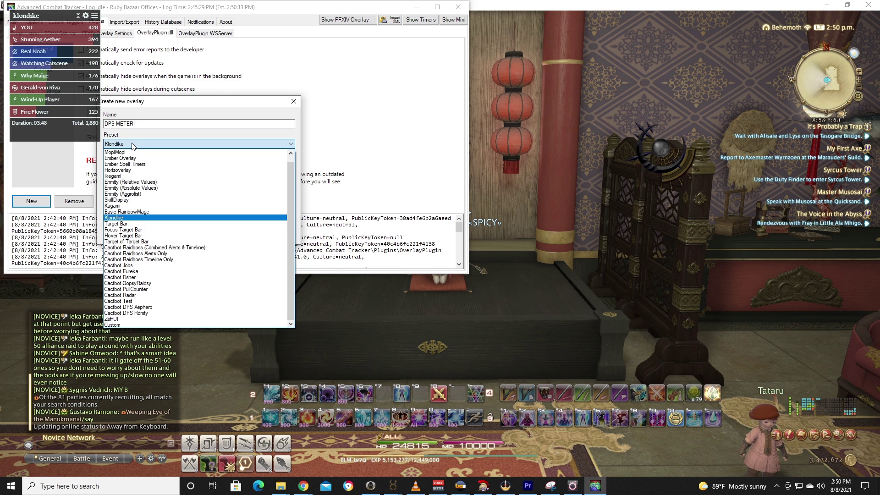
pyautogui.click(132, 159)
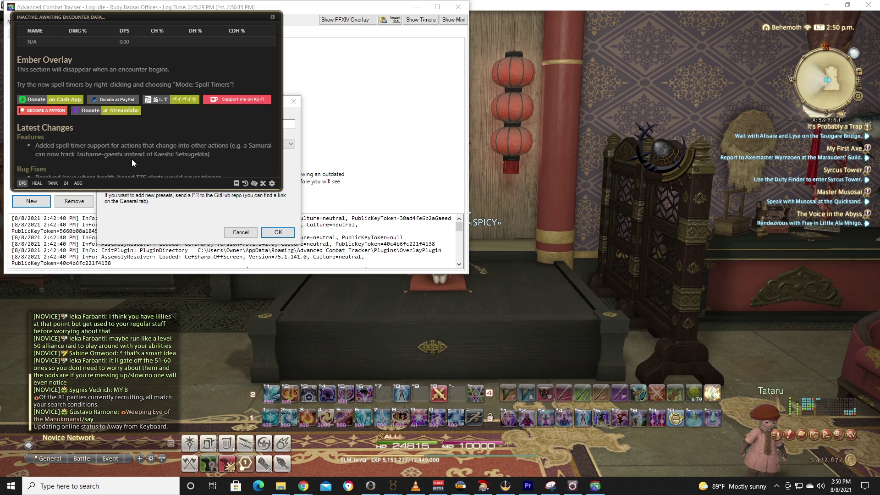
# Step: Shrink the Ember Overlay preview to a narrow panel, place it below the game's quest list, and create the overlay
pyautogui.moveTo(164, 18); pyautogui.dragTo(629, 194)
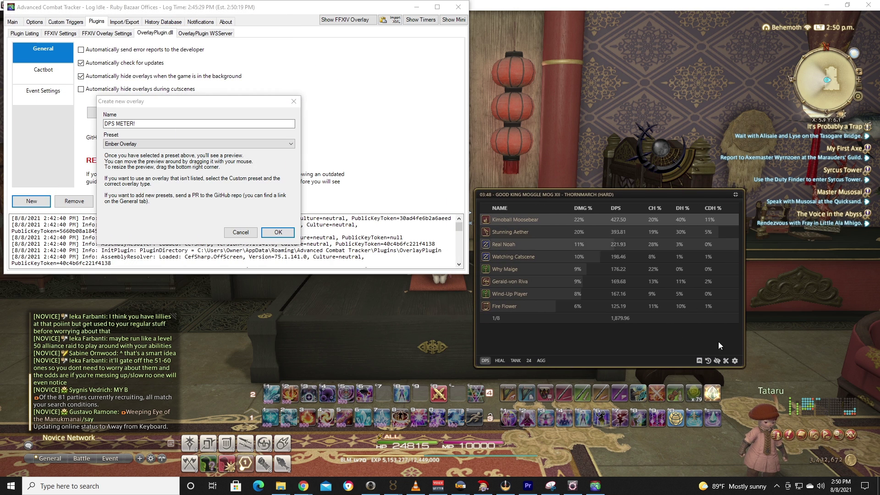
pyautogui.moveTo(743, 366); pyautogui.dragTo(578, 348)
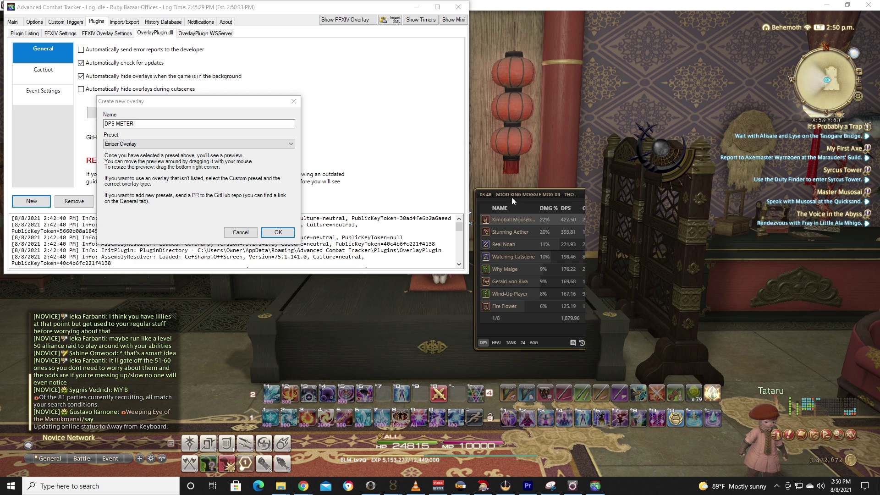
pyautogui.moveTo(512, 197); pyautogui.dragTo(785, 240)
pyautogui.moveTo(852, 398); pyautogui.dragTo(847, 395)
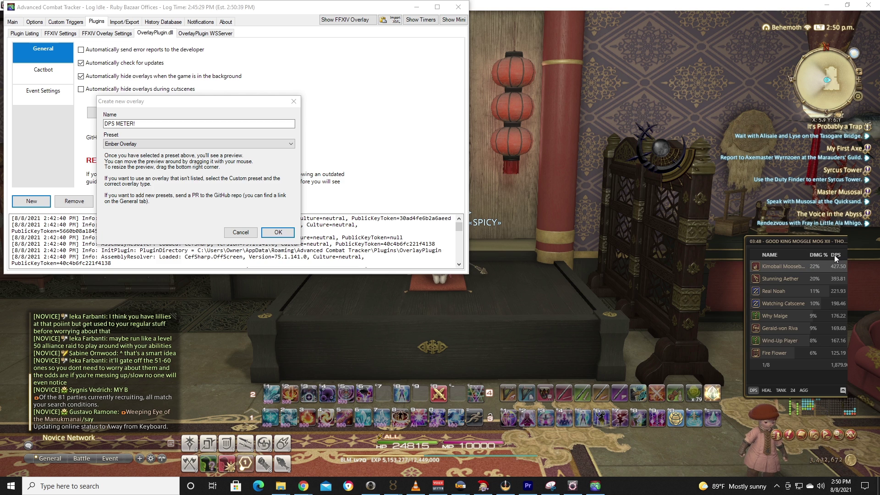
pyautogui.moveTo(792, 240); pyautogui.dragTo(879, 247)
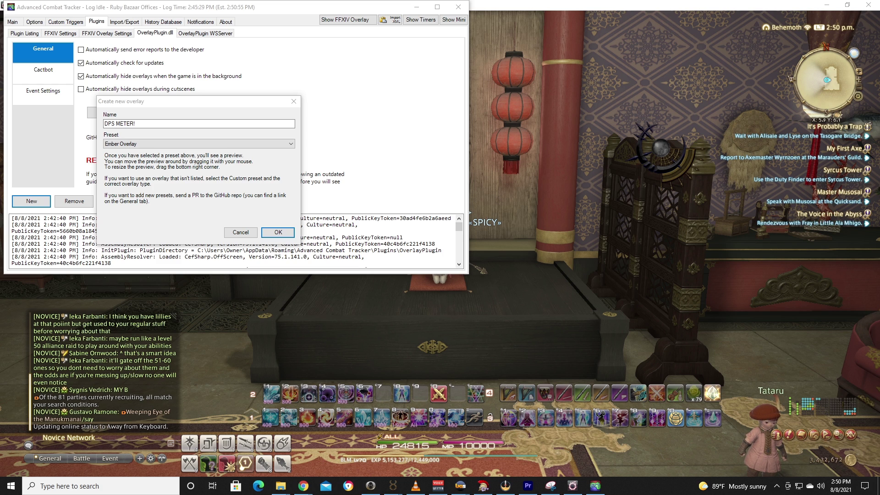
pyautogui.moveTo(879, 248); pyautogui.dragTo(805, 239)
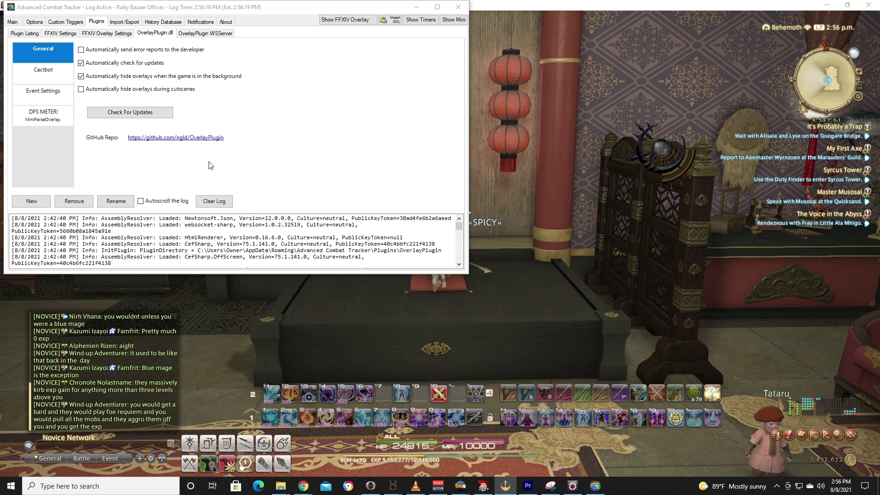
# Step: Test Lock overlay on the DPS METER! overlay, nudge its position slightly while unlocked, and lock it again
pyautogui.click(50, 121)
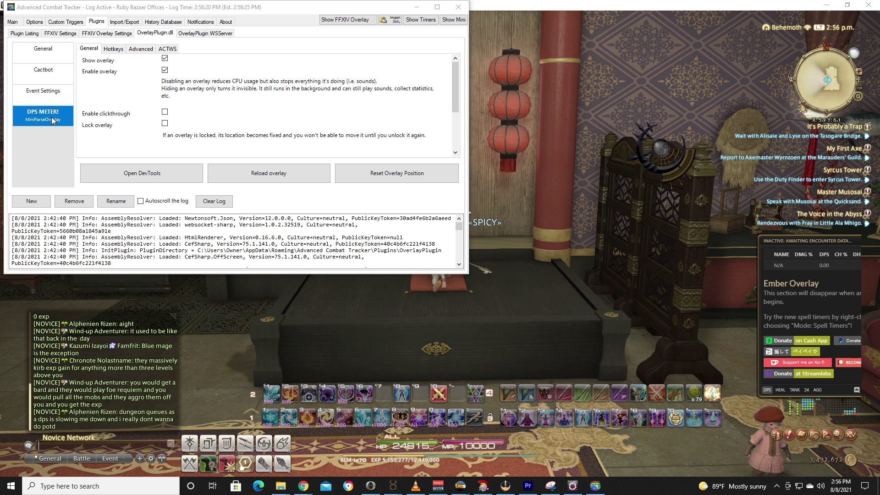
pyautogui.click(165, 124)
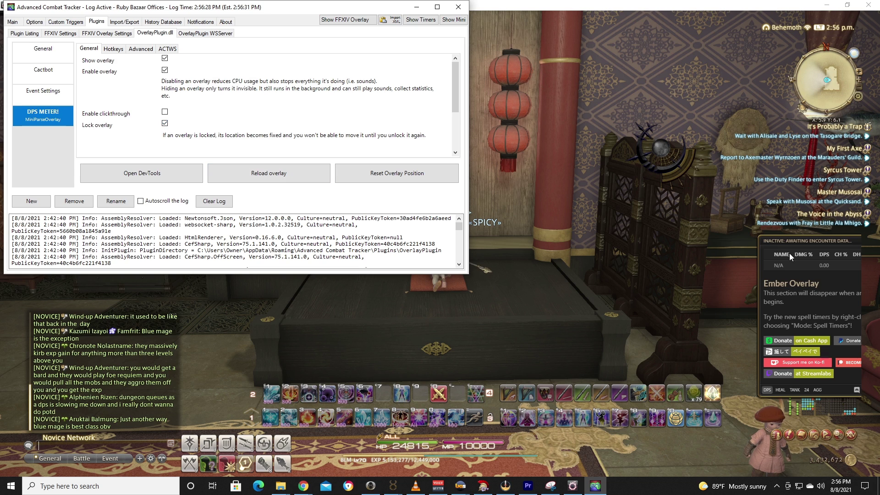
pyautogui.click(767, 241)
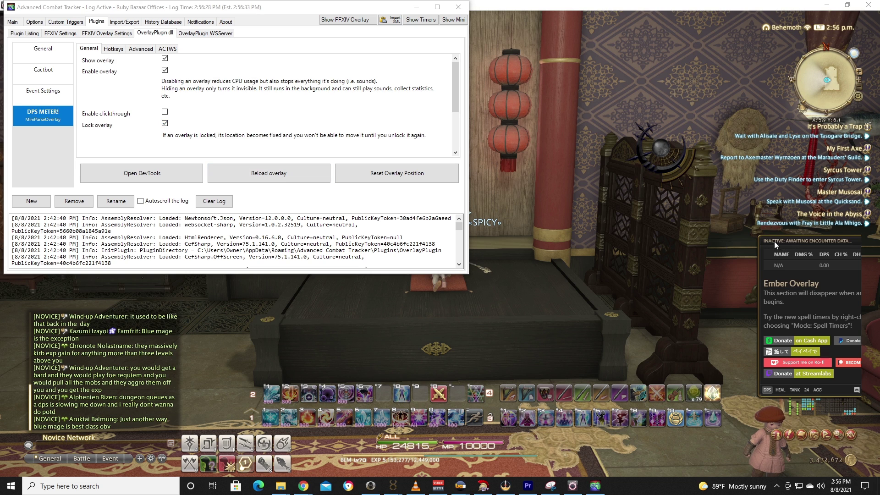
pyautogui.click(164, 123)
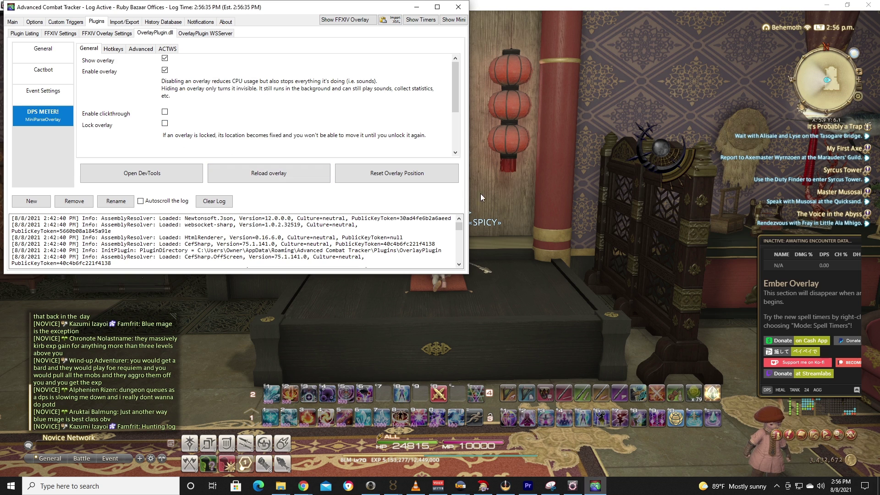
pyautogui.moveTo(787, 237)
pyautogui.mouseDown()
pyautogui.moveTo(765, 237)
pyautogui.moveTo(781, 238)
pyautogui.mouseUp()
pyautogui.click(164, 124)
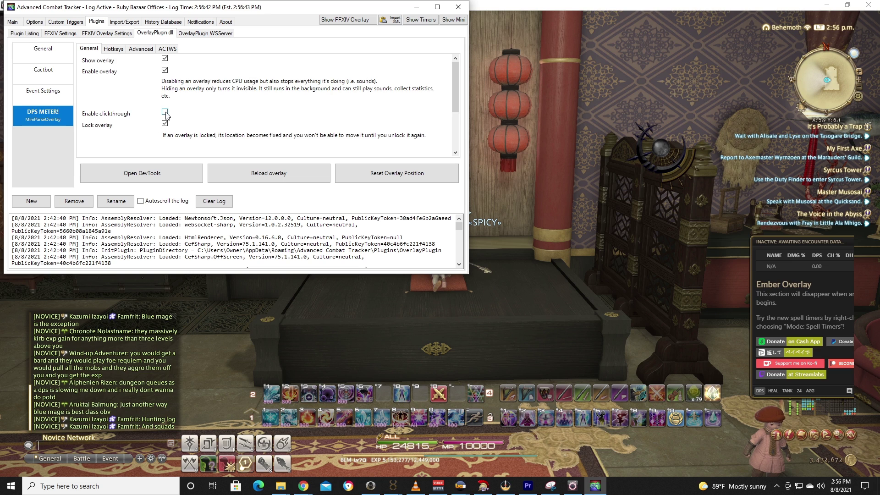
# Step: Check the overlay's HEAL and DPS views, enable clickthrough for DPS METER!, and test it over the game
pyautogui.click(771, 390)
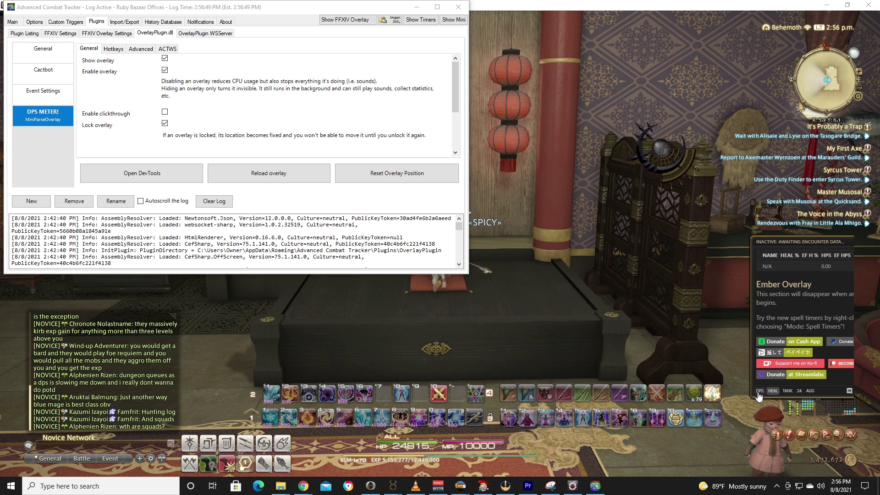
pyautogui.click(759, 395)
pyautogui.click(165, 112)
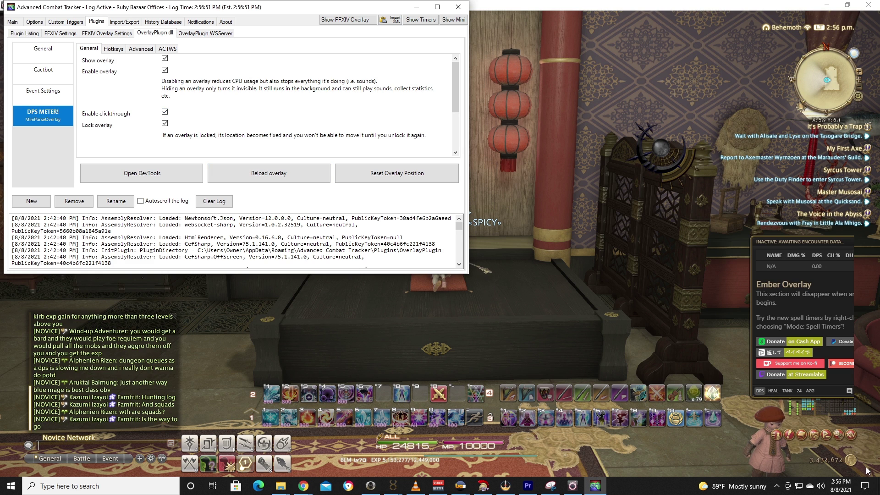
pyautogui.click(774, 393)
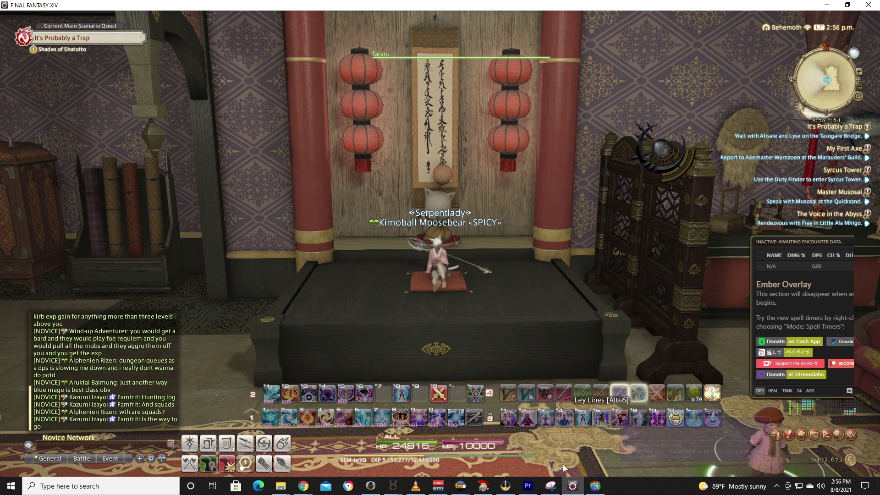
pyautogui.click(595, 486)
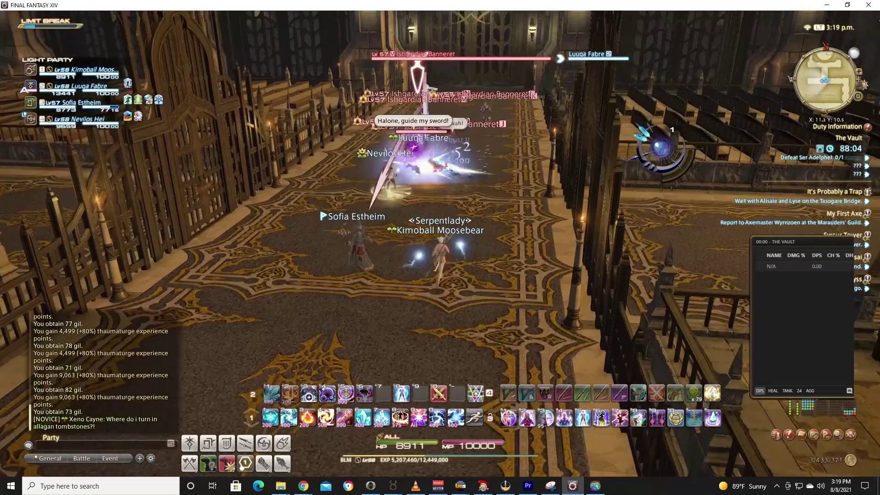
# Step: Fight the Ishgardian Banneret group in The Vault with area spells such as Fire II to try out the DPS overlay
pyautogui.press('-')
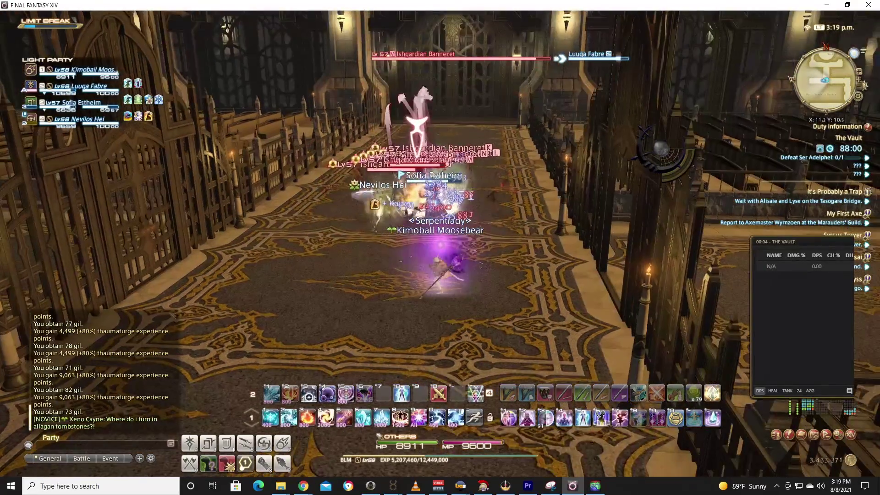
pyautogui.hotkey('ctrl', '2')
pyautogui.press('7')
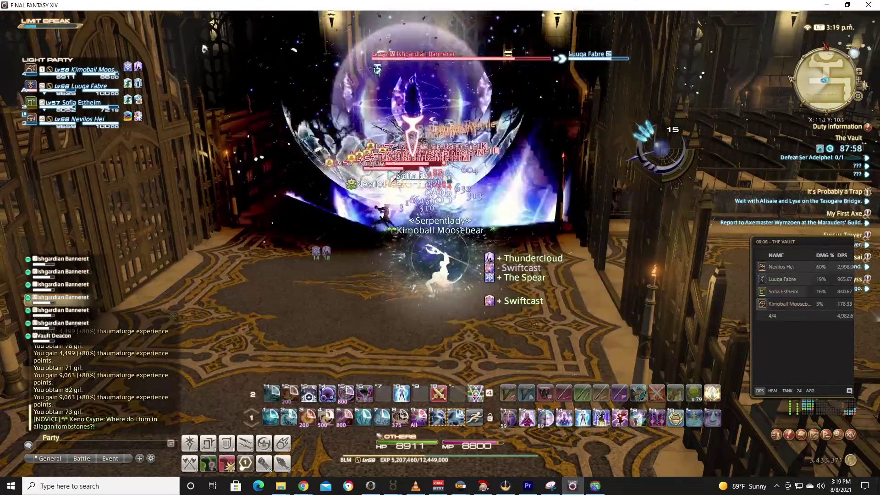
pyautogui.hotkey('ctrl', '3')
pyautogui.press('8')
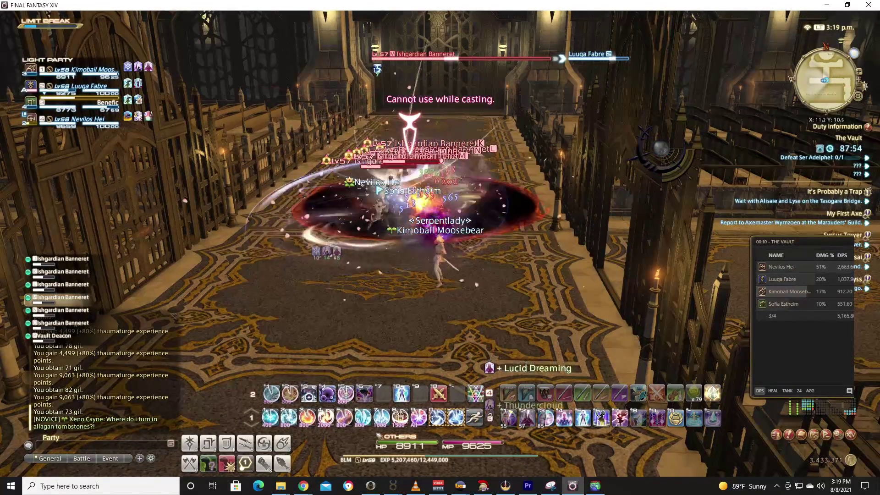
pyautogui.press('8')
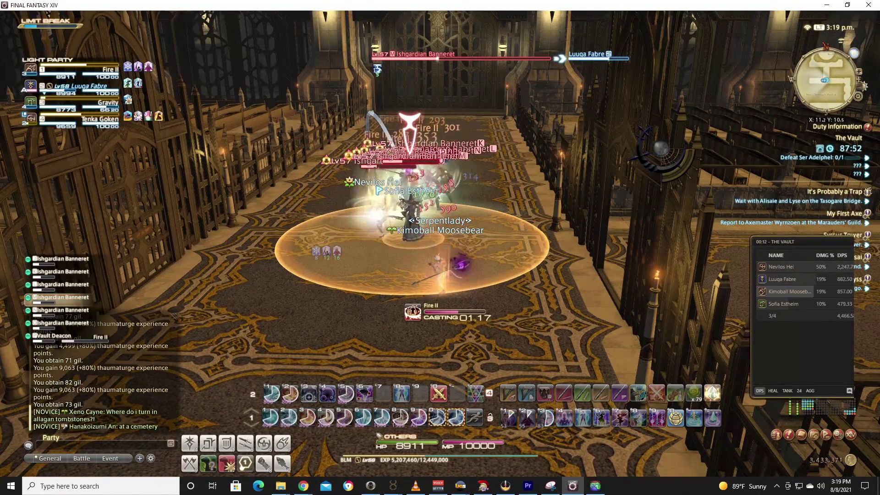
pyautogui.press('Left')
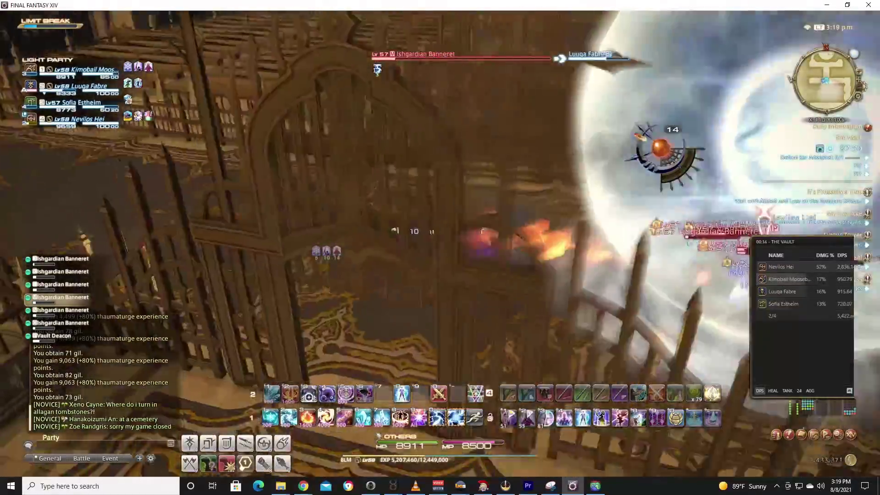
pyautogui.press('Right')
pyautogui.press('8')
pyautogui.press('8')
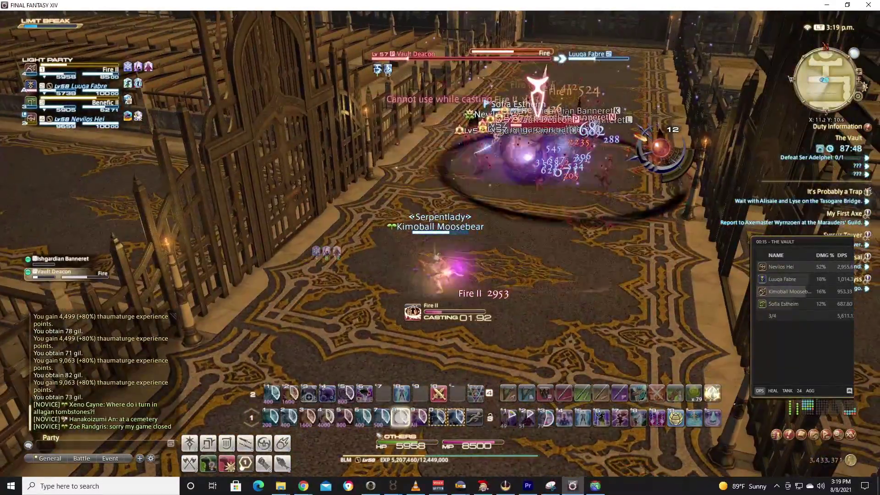